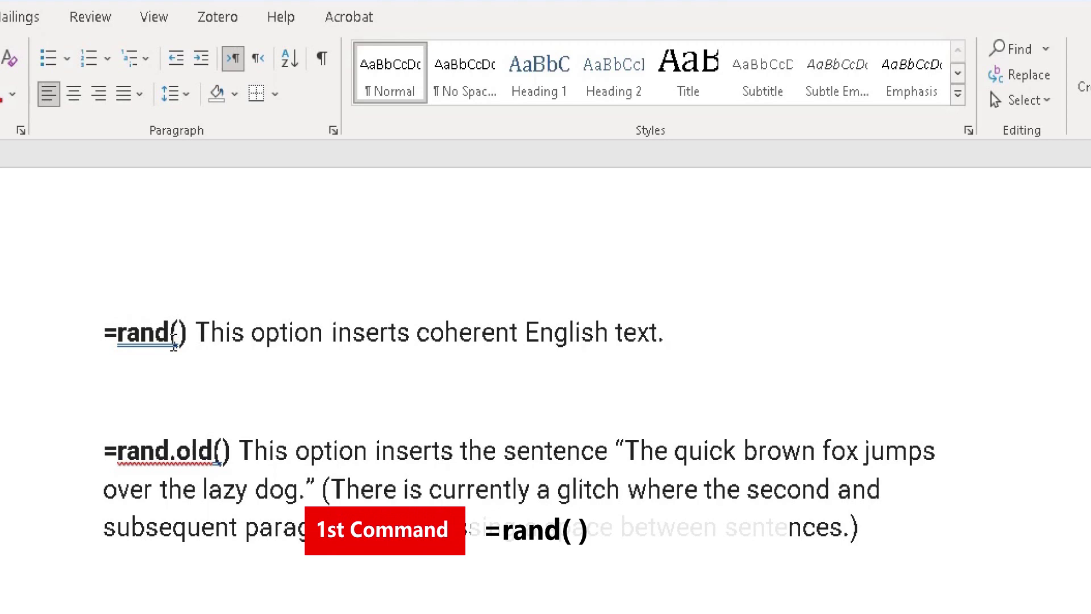
Select the =rand() command written in the first-line note
click(186, 333)
drag(178, 333, 105, 334)
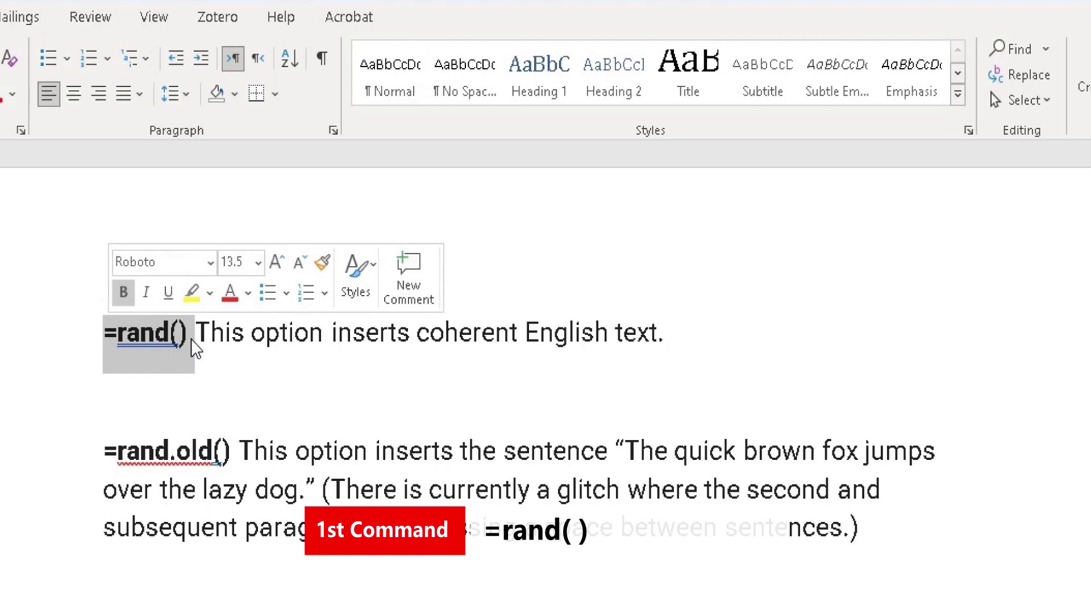
click(193, 341)
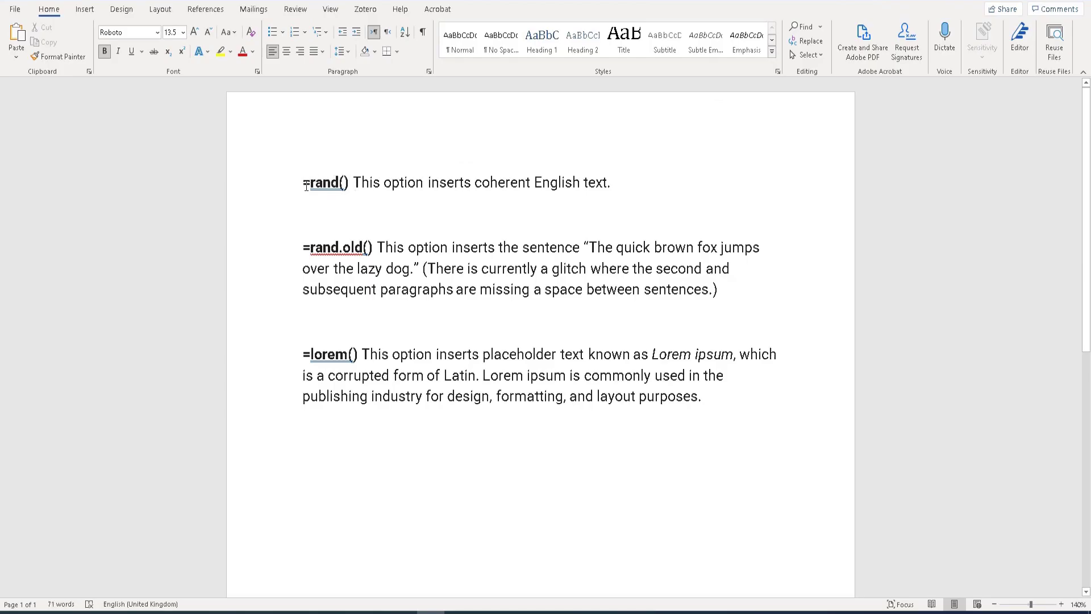
drag(306, 187, 345, 186)
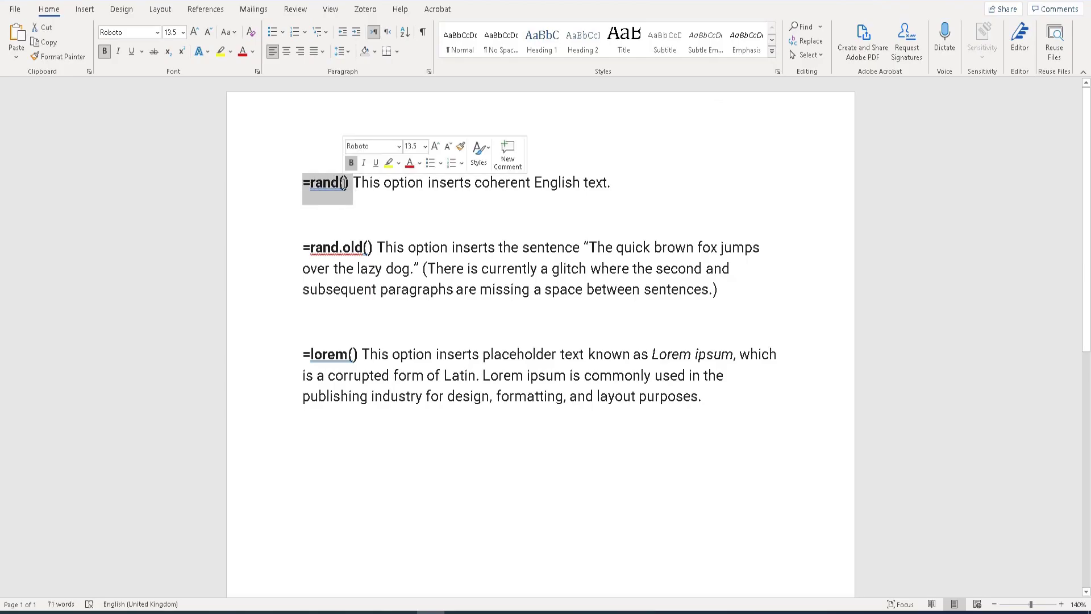
Enter =rand(5,4) on the empty line below the command notes
click(305, 470)
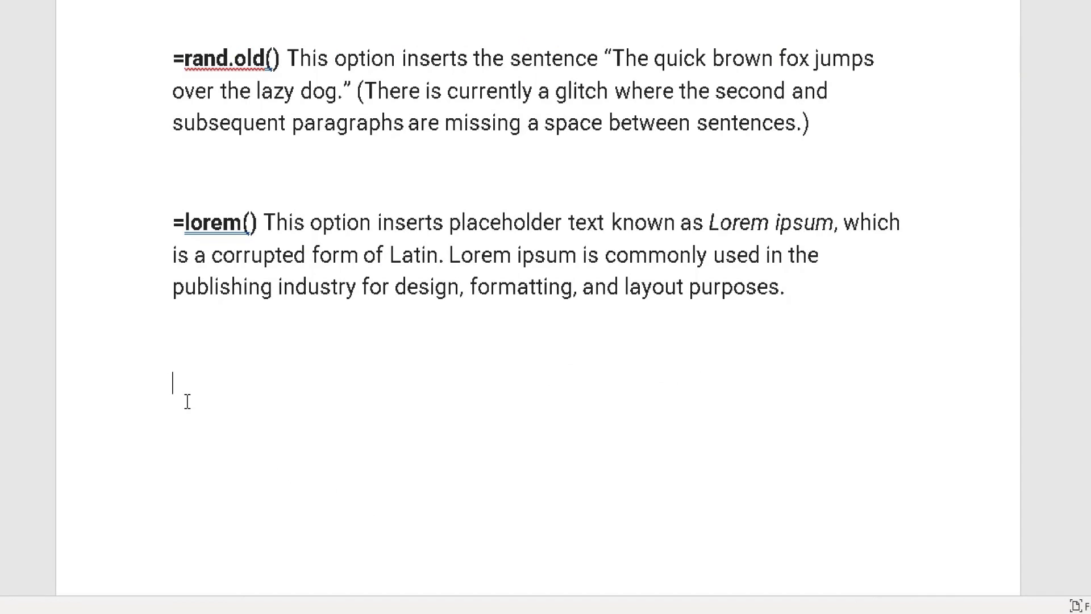
text(=rand()
text(5,4))
Run =rand(5,4) to generate the sample paragraphs and select the first one
key(Return)
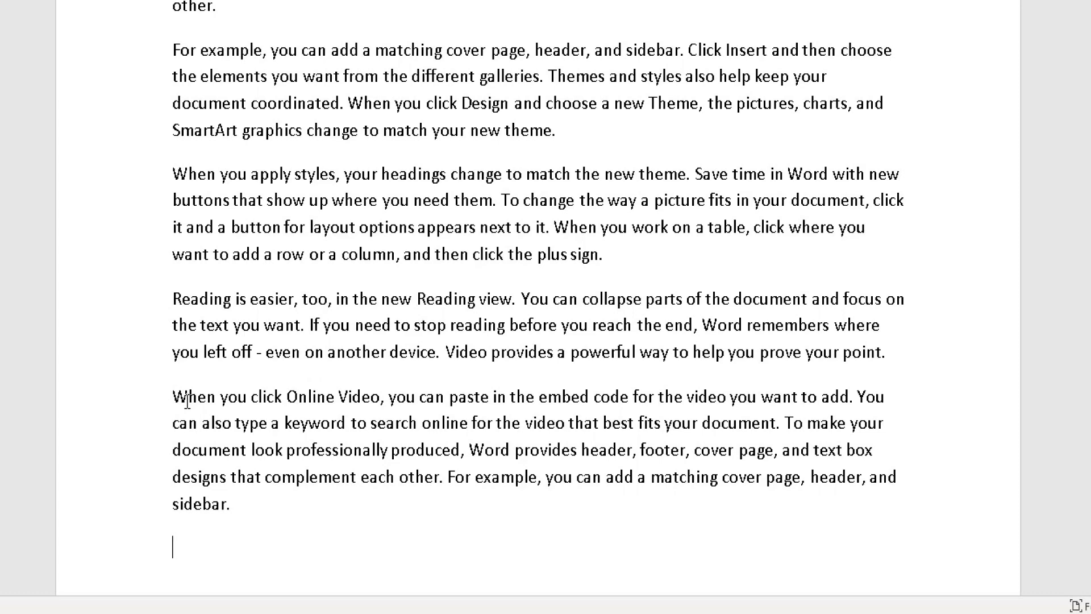
scroll(187, 400, up, 4)
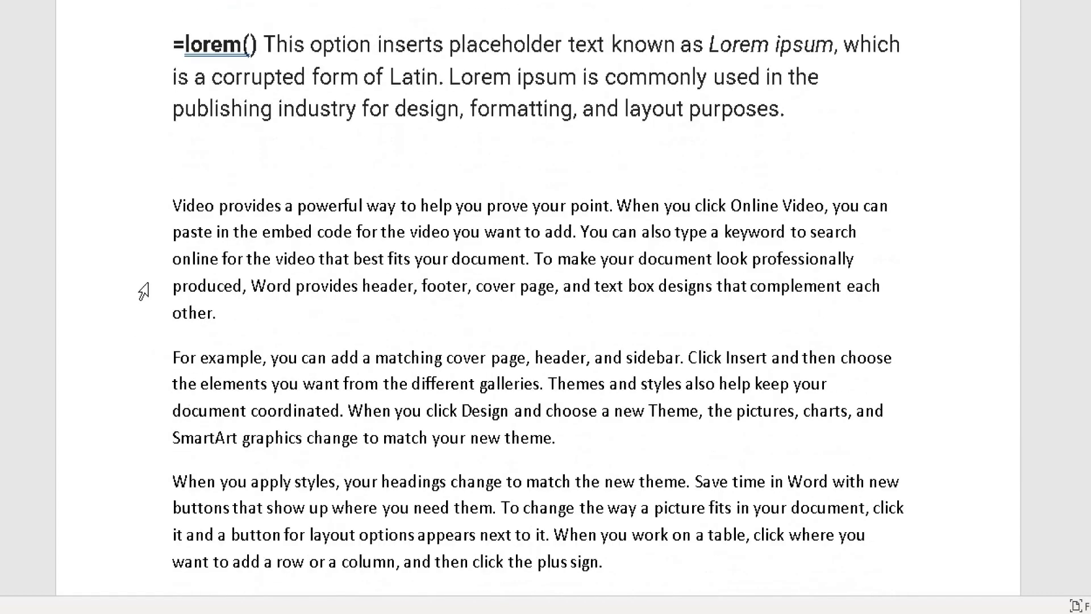
drag(174, 201, 217, 307)
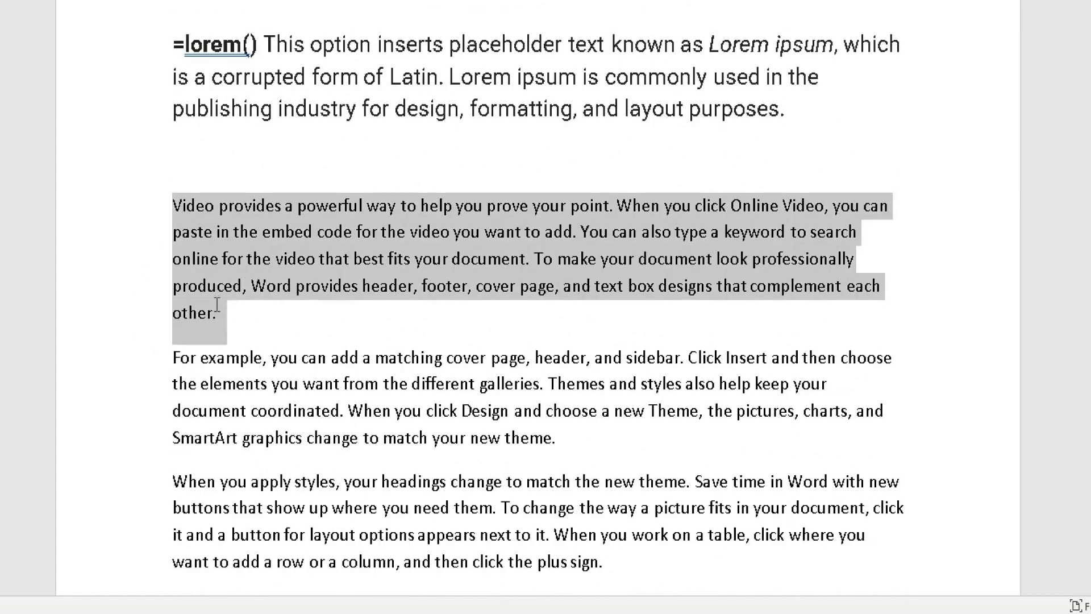
scroll(217, 307, down, 2)
Deselect the text, put the cursor in the last paragraph, and review the paragraphs
click(206, 259)
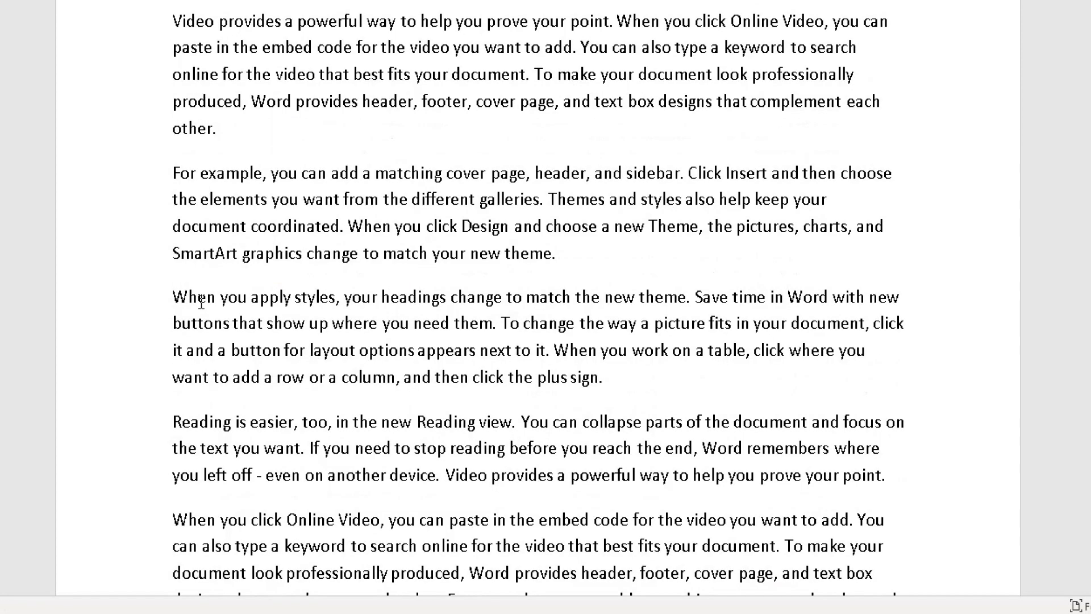
scroll(201, 302, down, 2)
click(211, 423)
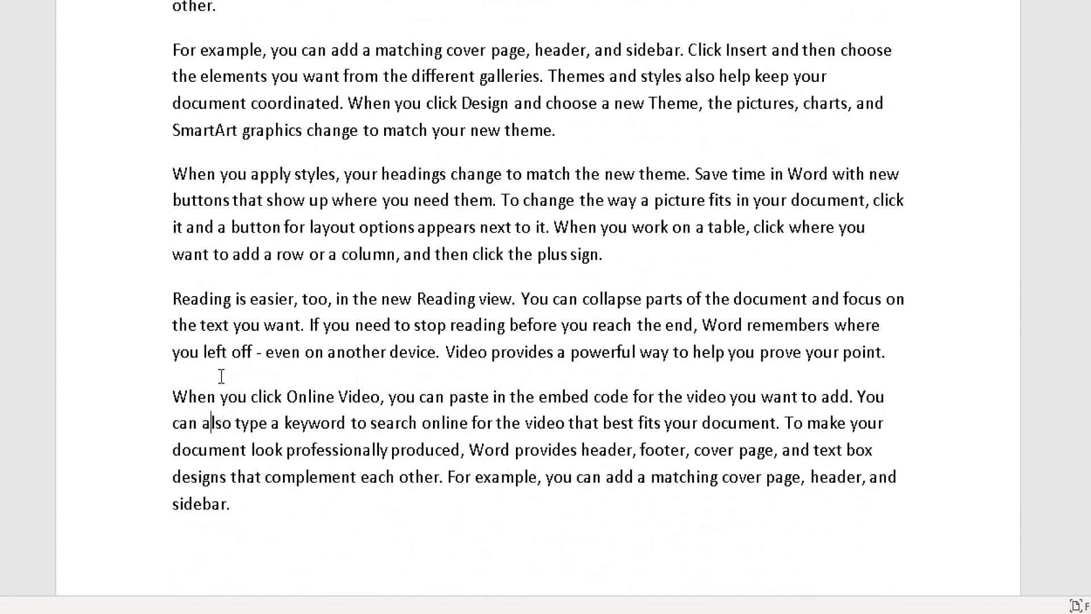
scroll(233, 267, up, 3)
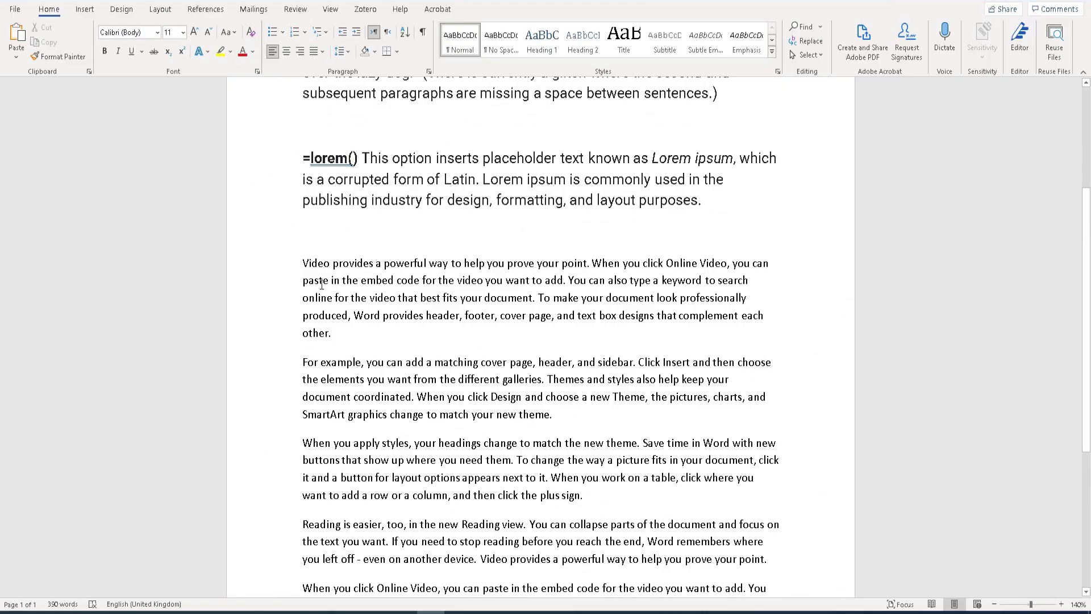
scroll(322, 285, up, 1)
scroll(321, 255, up, 2)
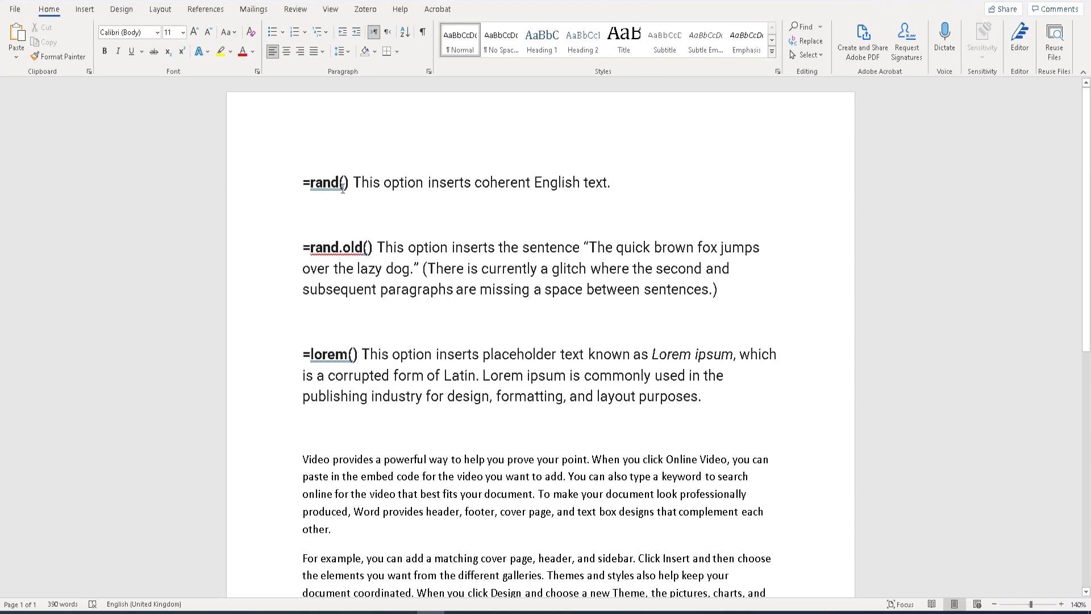
scroll(337, 369, down, 2)
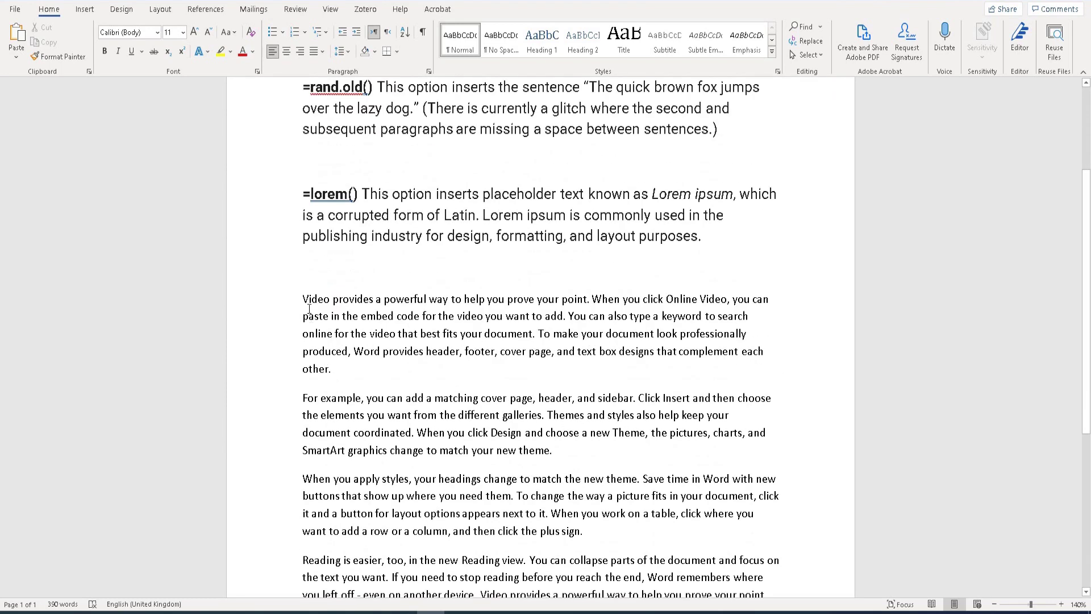
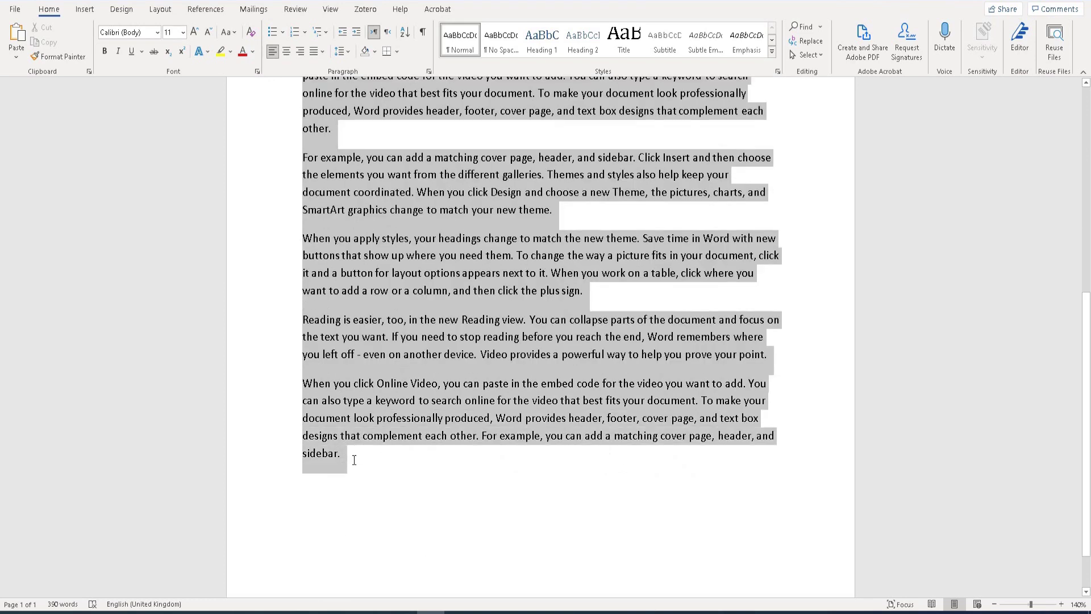
drag(354, 460, 354, 460)
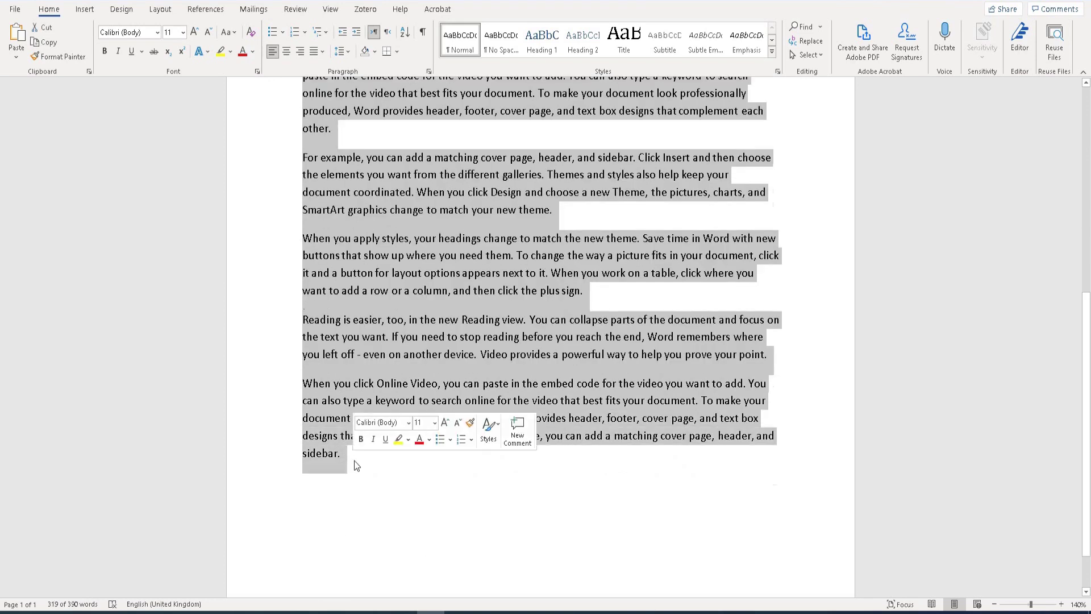
scroll(352, 449, up, 2)
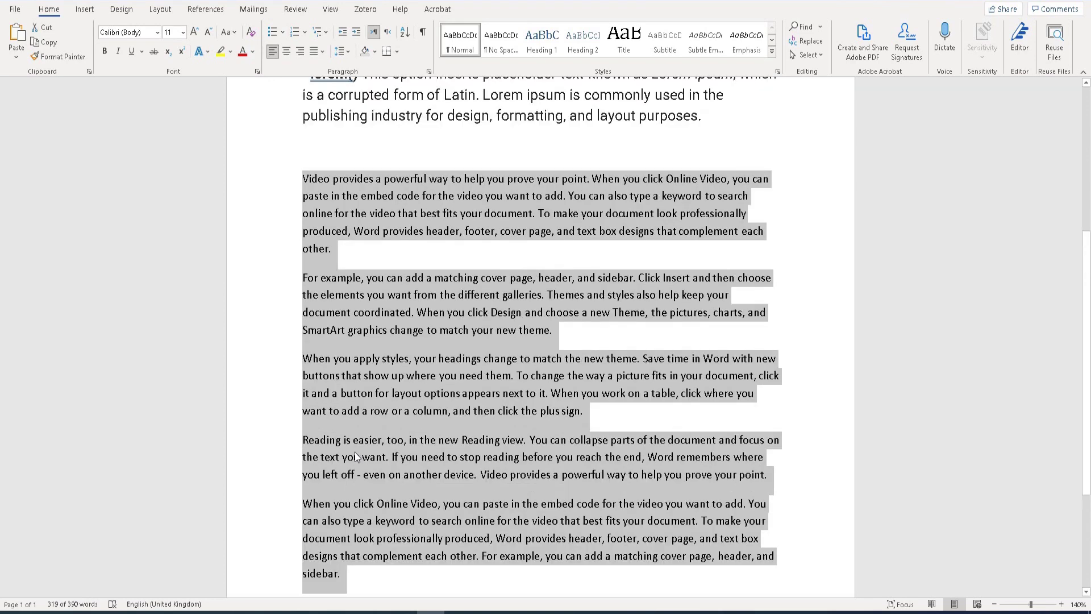
click(350, 423)
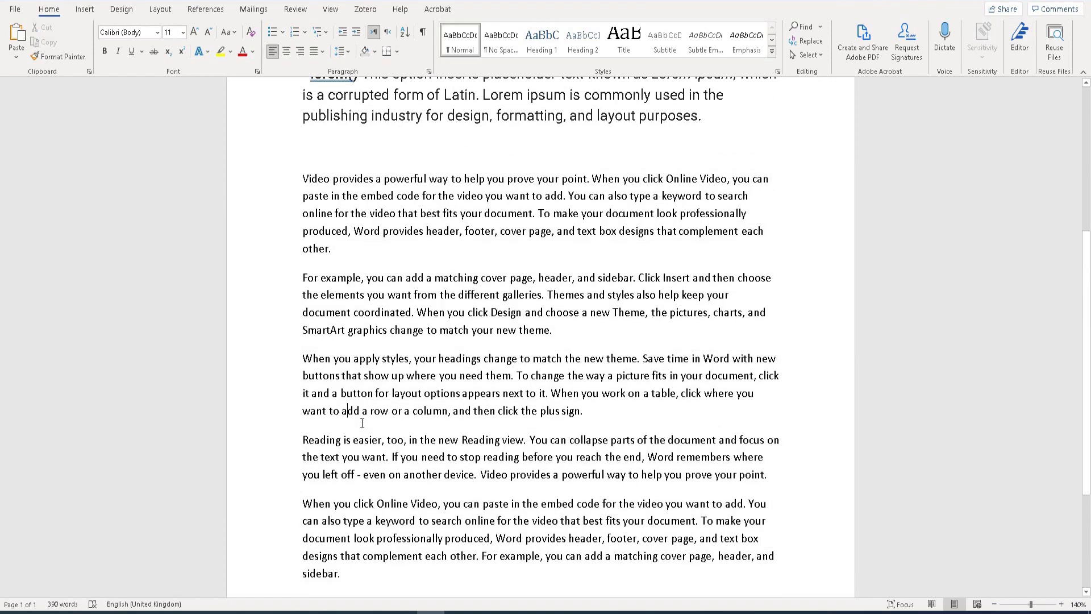
scroll(372, 407, up, 2)
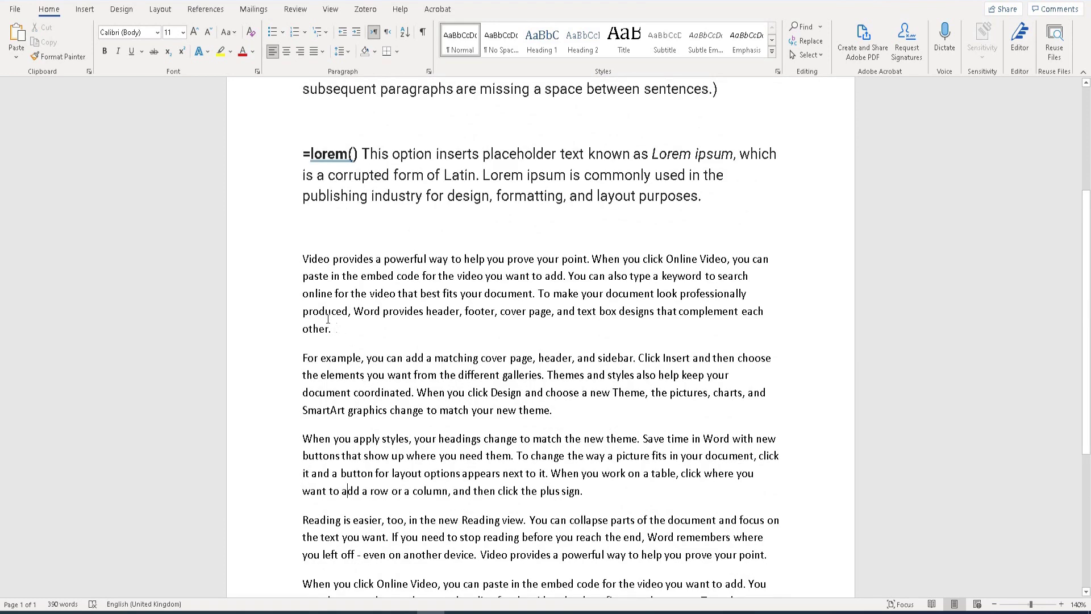
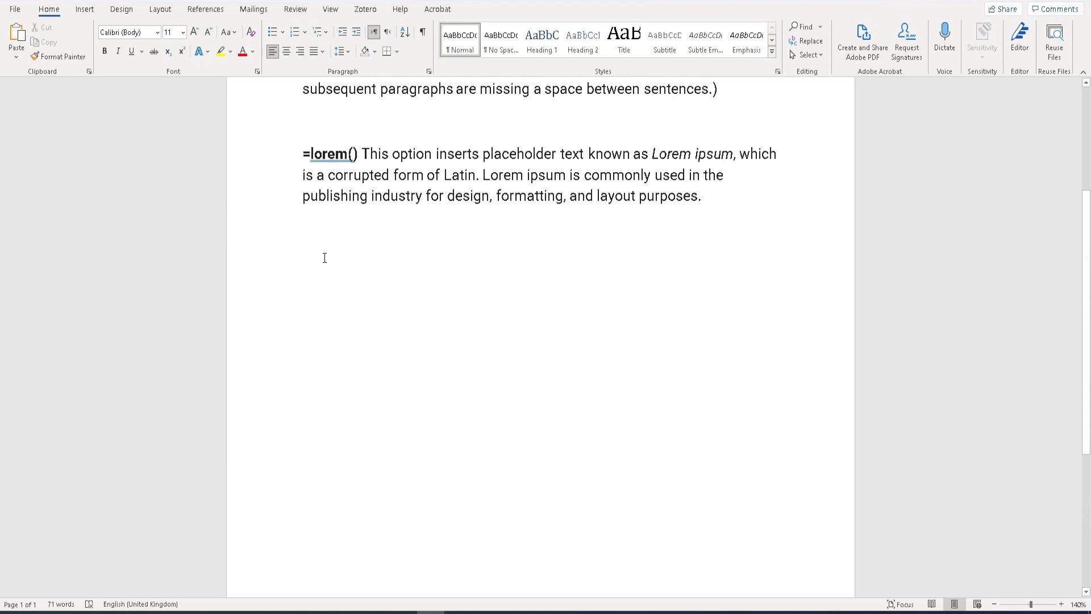
Type =rand(10,10) on the empty line below the =lorem() explanation
text(=rand)
text(()
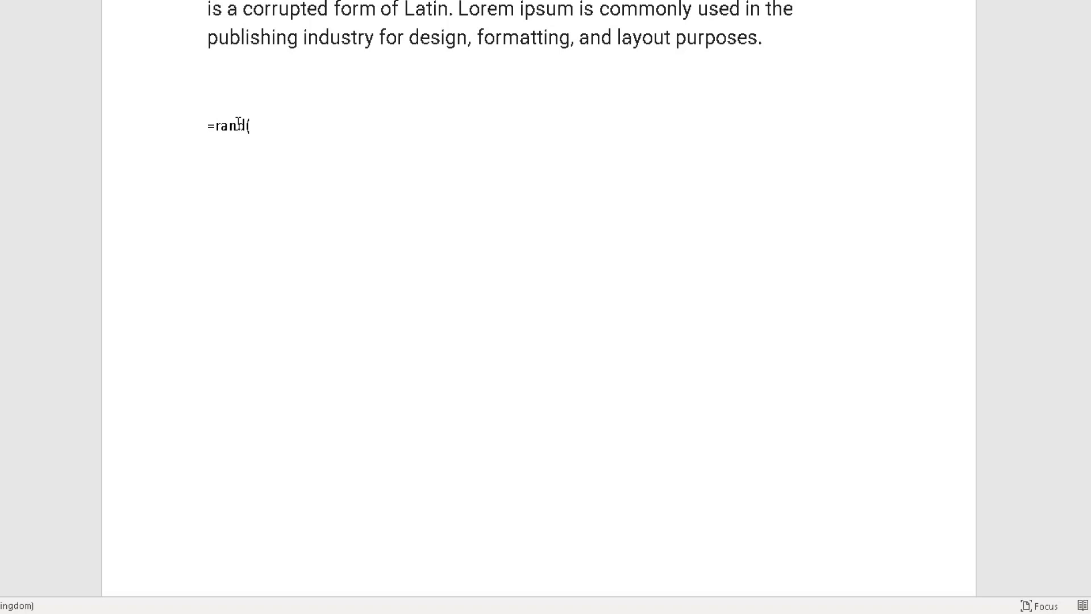
text(10,)
text(10))
Run =rand(10,10) to generate ten sample paragraphs, then review the first generated paragraph
key(Return)
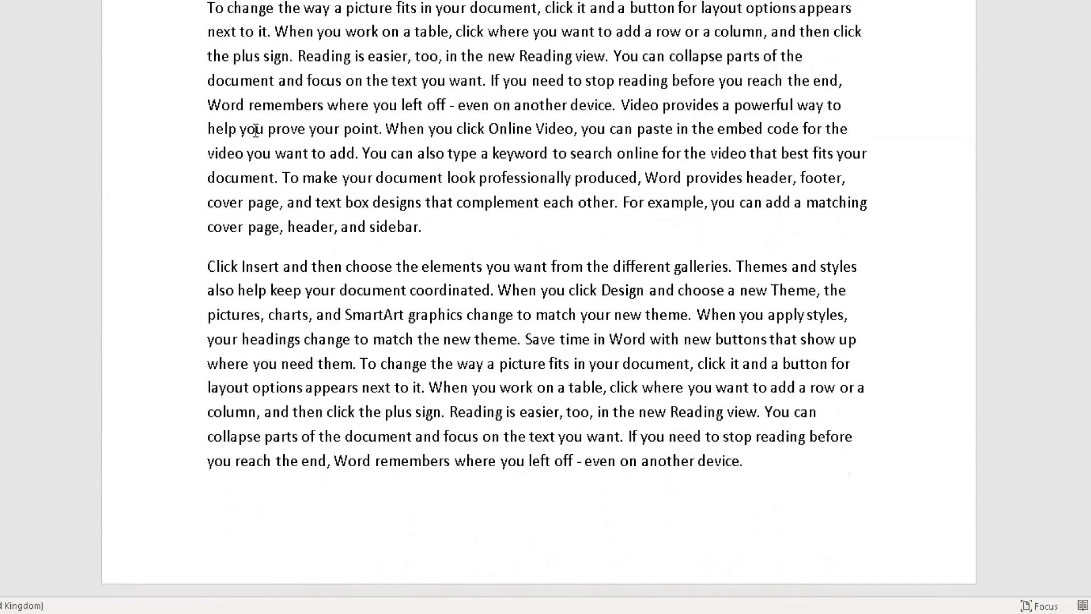
scroll(256, 133, up, 3)
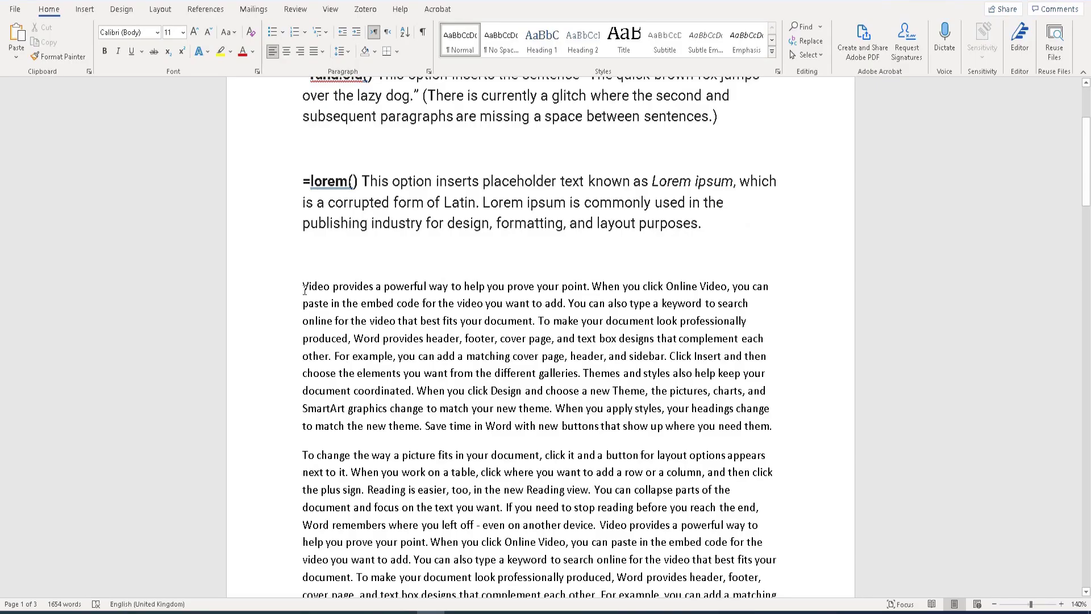
drag(304, 291, 778, 432)
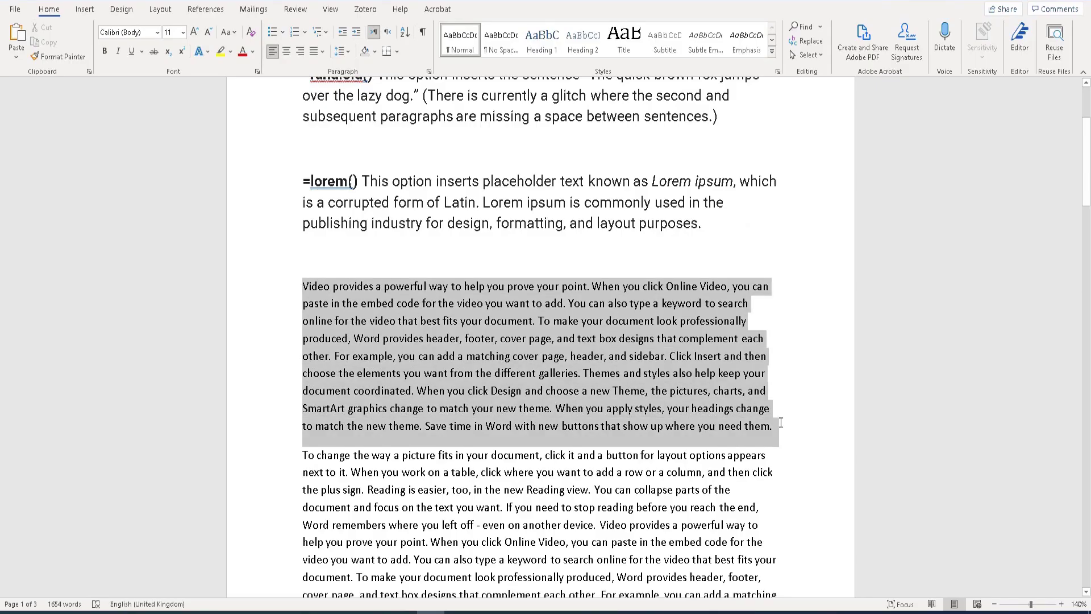
scroll(569, 381, down, 3)
scroll(569, 381, down, 2)
click(568, 381)
scroll(569, 381, up, 4)
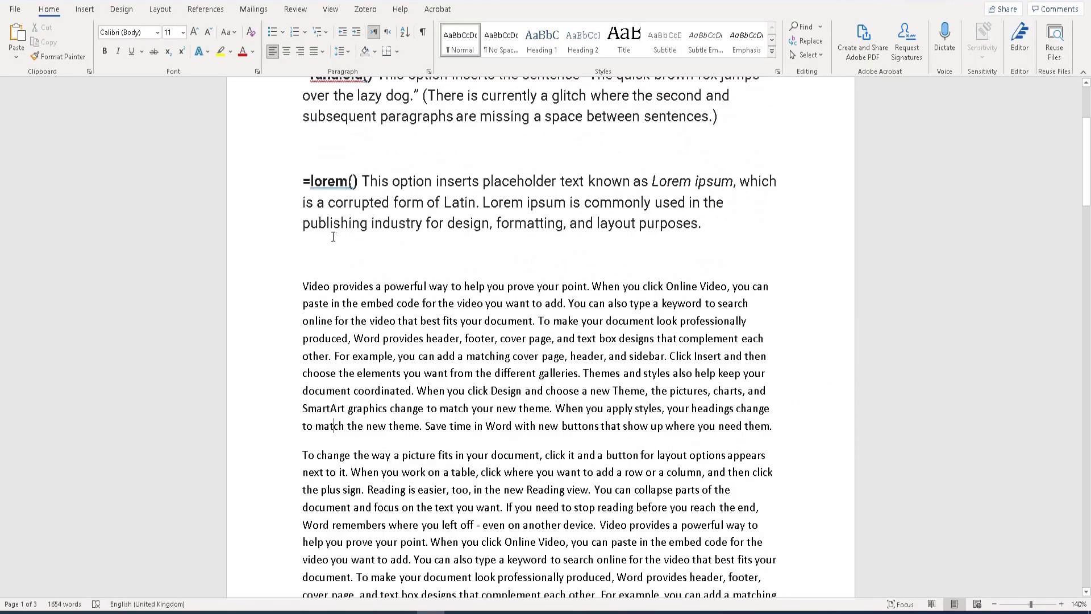
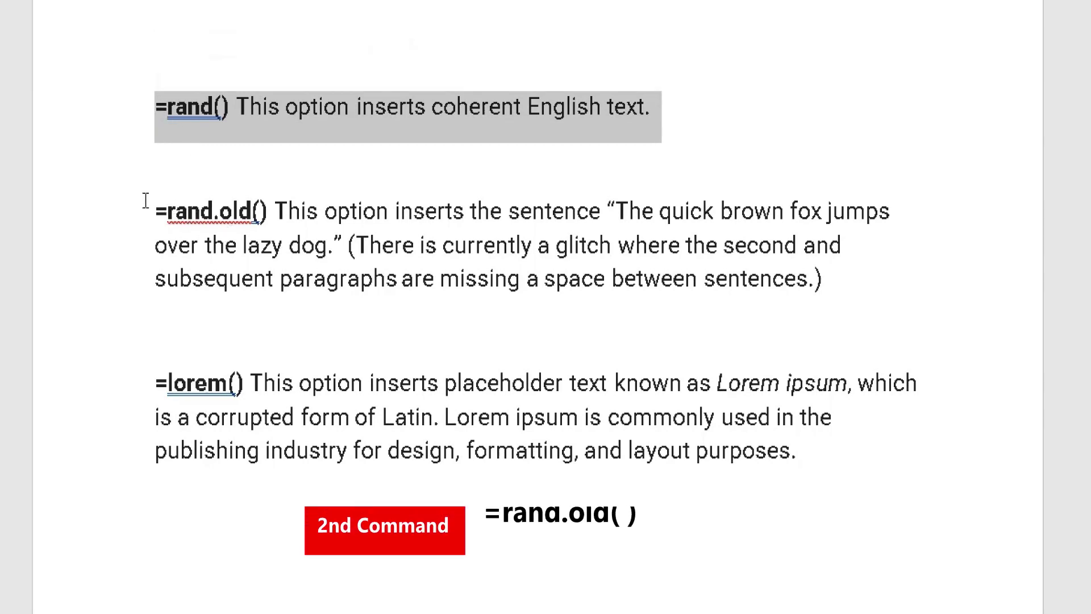
On a new line below the =lorem() description, enter =rand.old(5,4) to generate fox paragraphs
drag(144, 206, 214, 216)
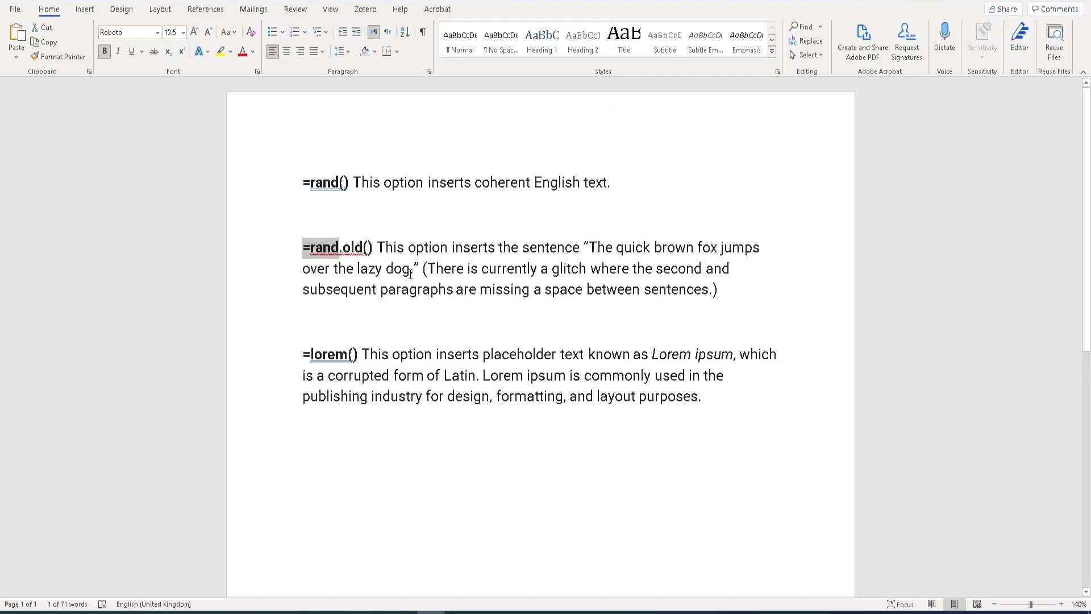
scroll(268, 321, down, 2)
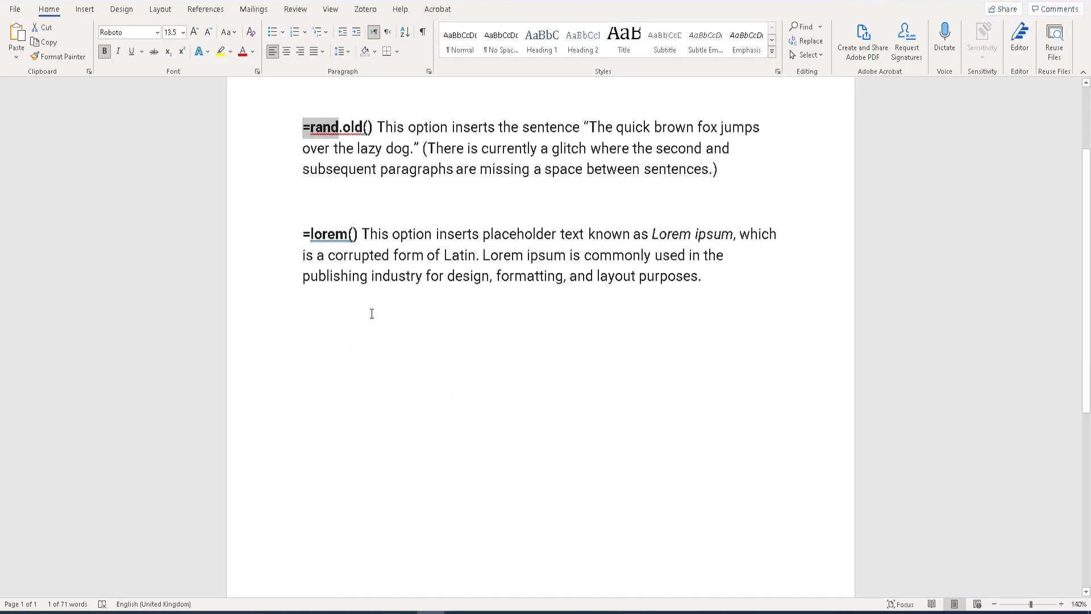
click(312, 337)
key(Return)
key(Return)
text(=)
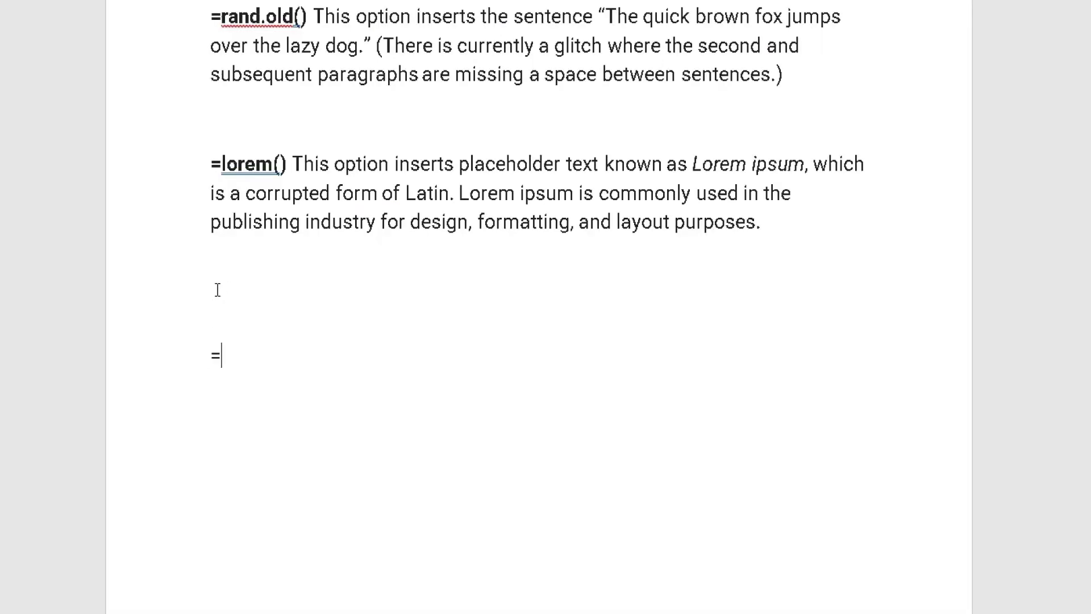
text(rand.old()
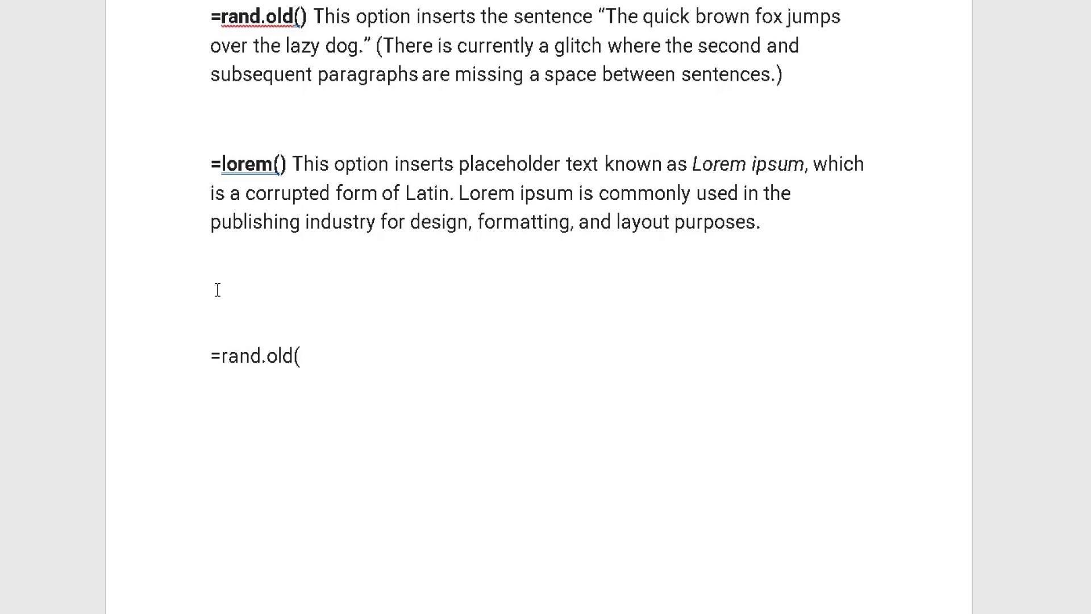
text(5,4))
key(Return)
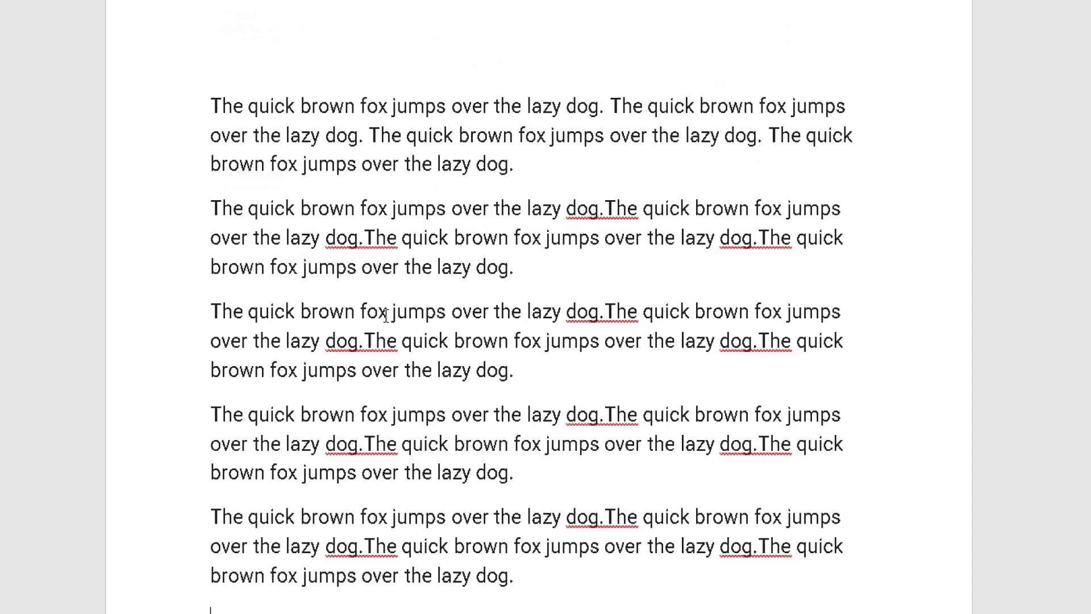
Inspect the generated fox text, checking the first, fourth and fifth paragraphs
drag(211, 107, 295, 107)
click(276, 209)
click(242, 444)
click(246, 520)
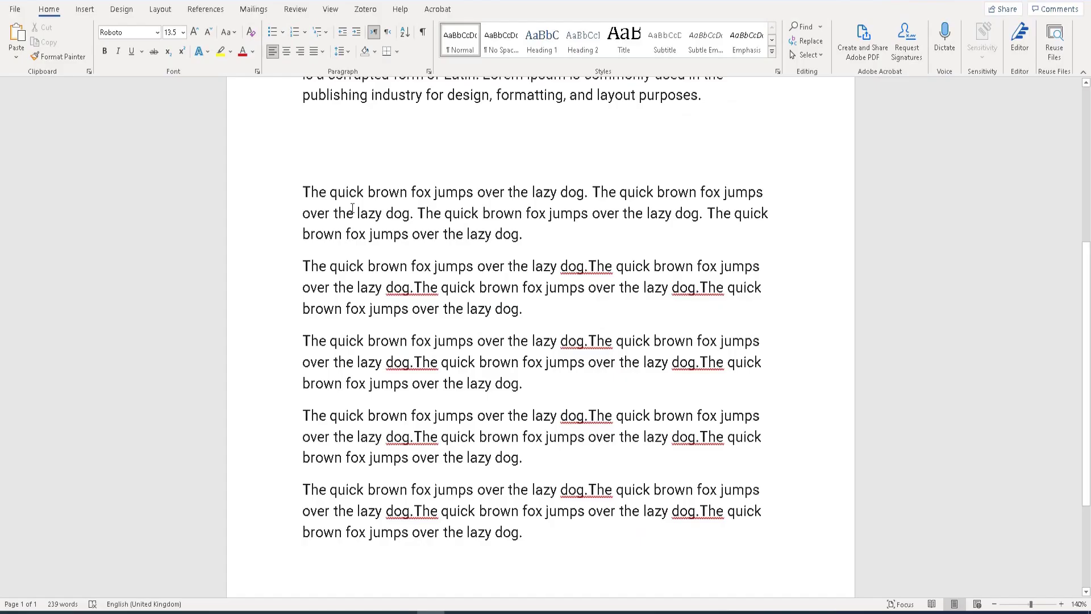
Select and delete the five fox paragraphs, then highlight =lorem in the third description
scroll(239, 117, up, 3)
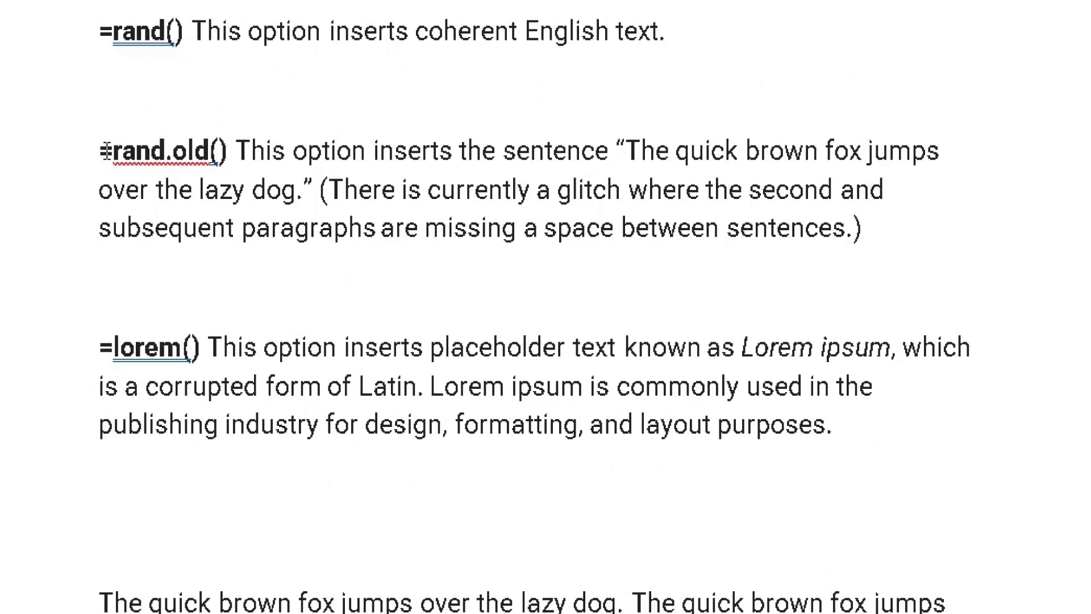
drag(100, 150, 862, 233)
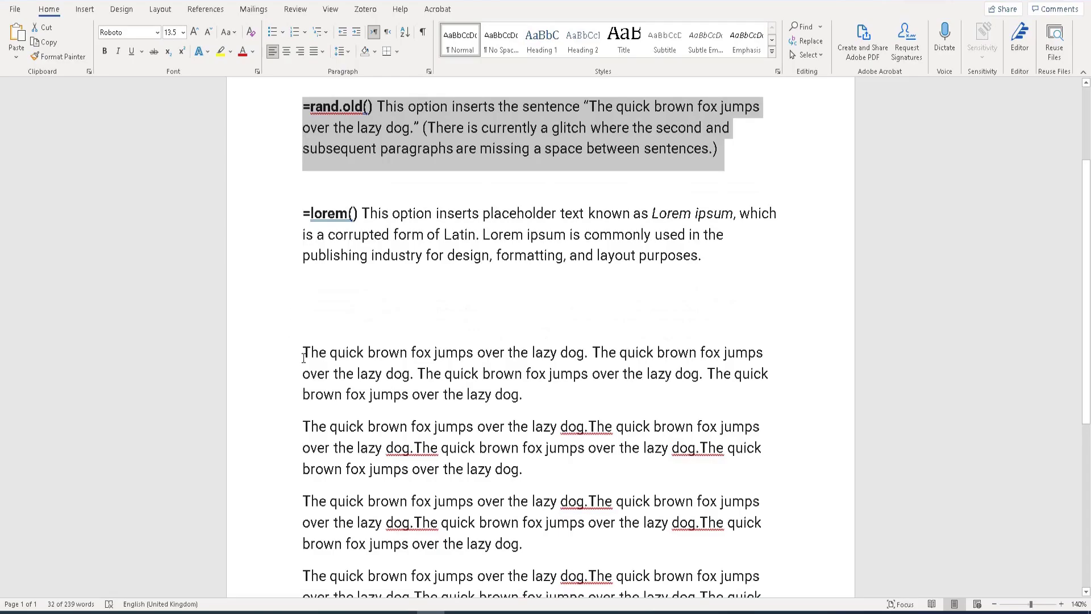
scroll(366, 336, down, 4)
drag(303, 357, 529, 448)
key(Delete)
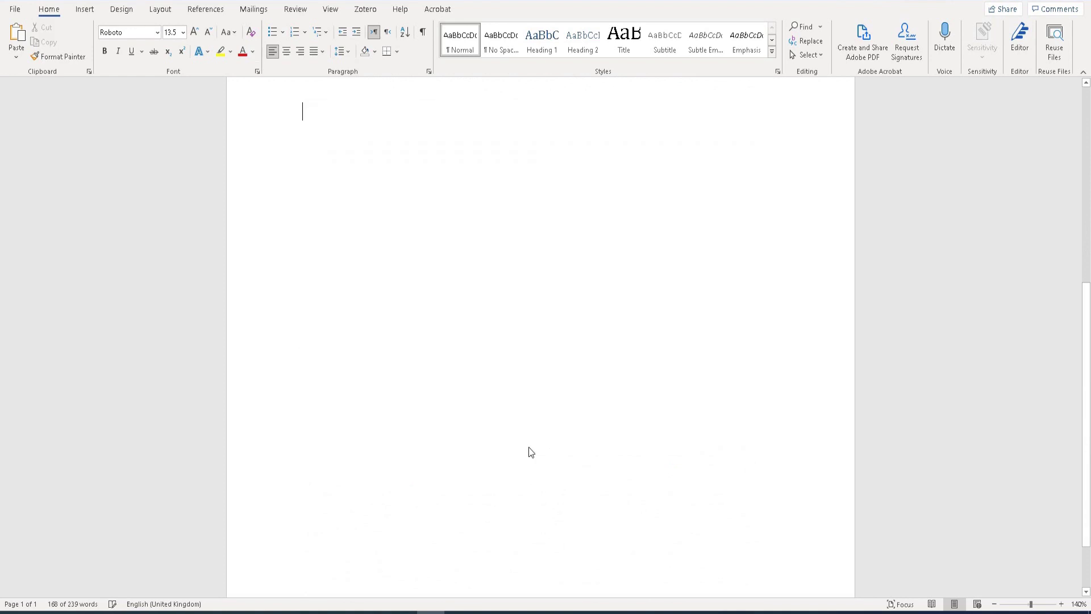
scroll(529, 447, up, 5)
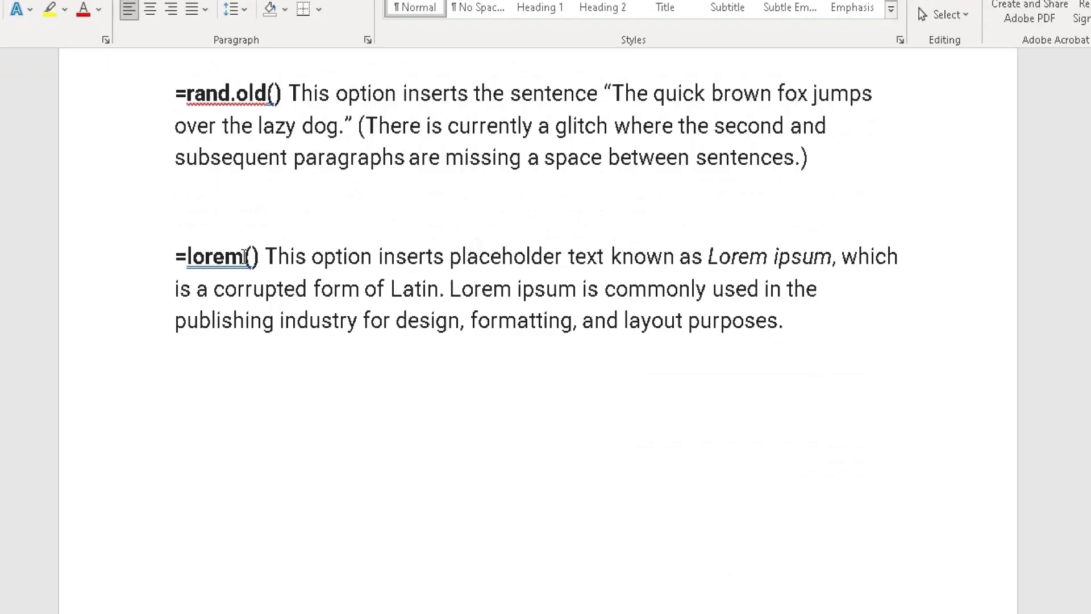
drag(245, 257, 153, 250)
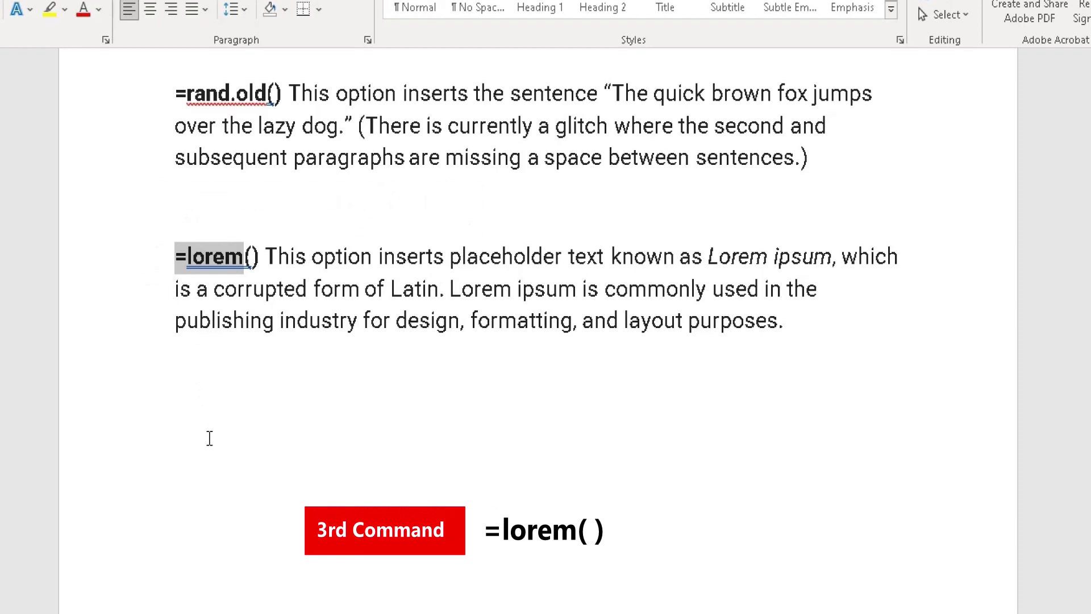
Enter =lorem(5,4) on the empty line below the =lorem() description
click(197, 472)
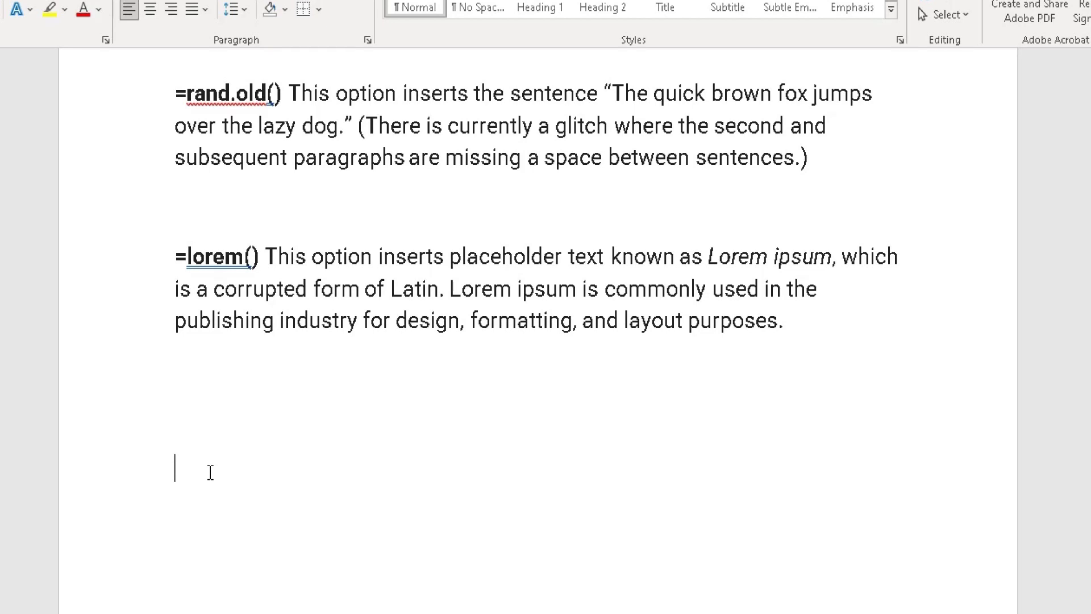
text(=lorem(5,4)
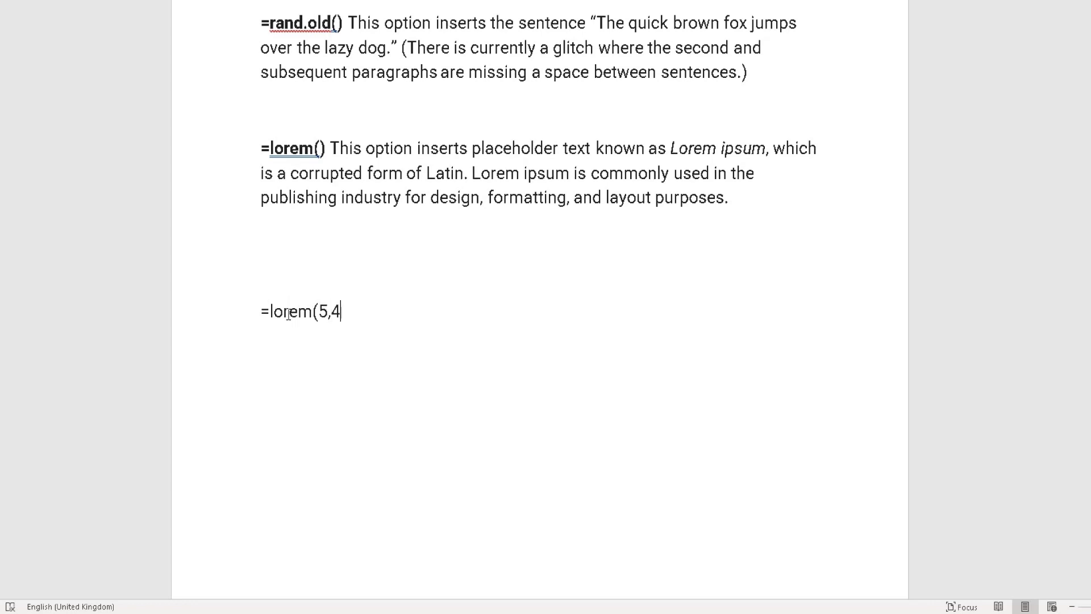
text())
key(Return)
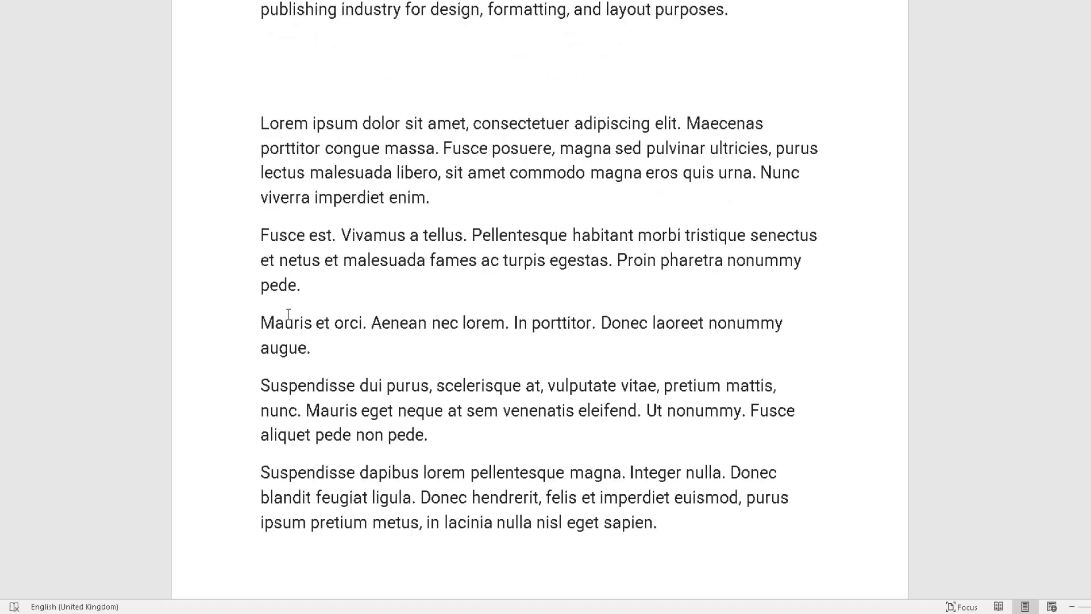
scroll(289, 314, up, 4)
scroll(289, 312, down, 3)
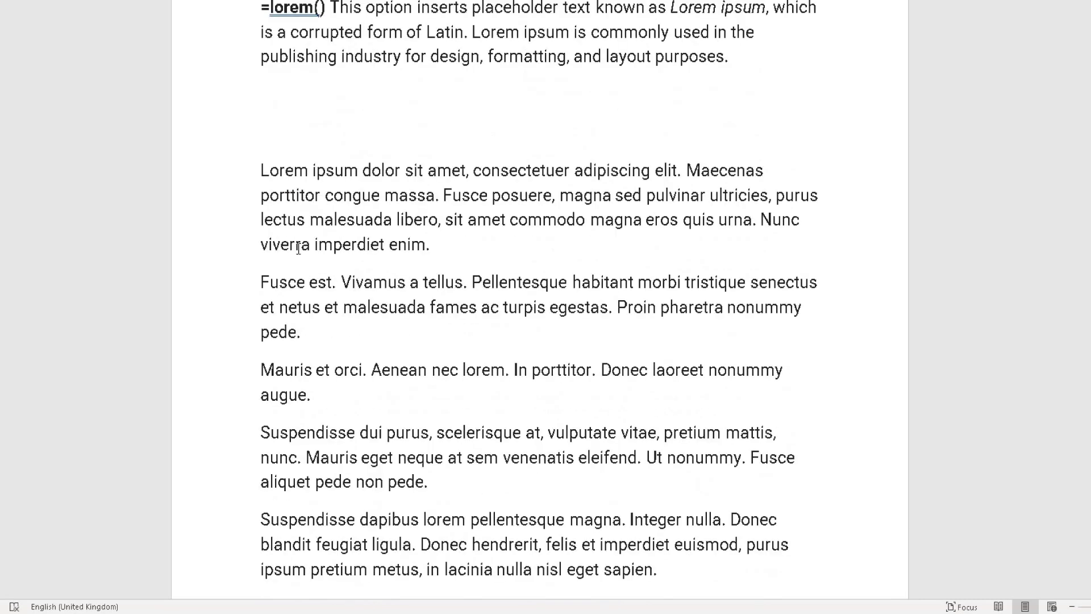
scroll(283, 205, down, 3)
scroll(283, 204, up, 8)
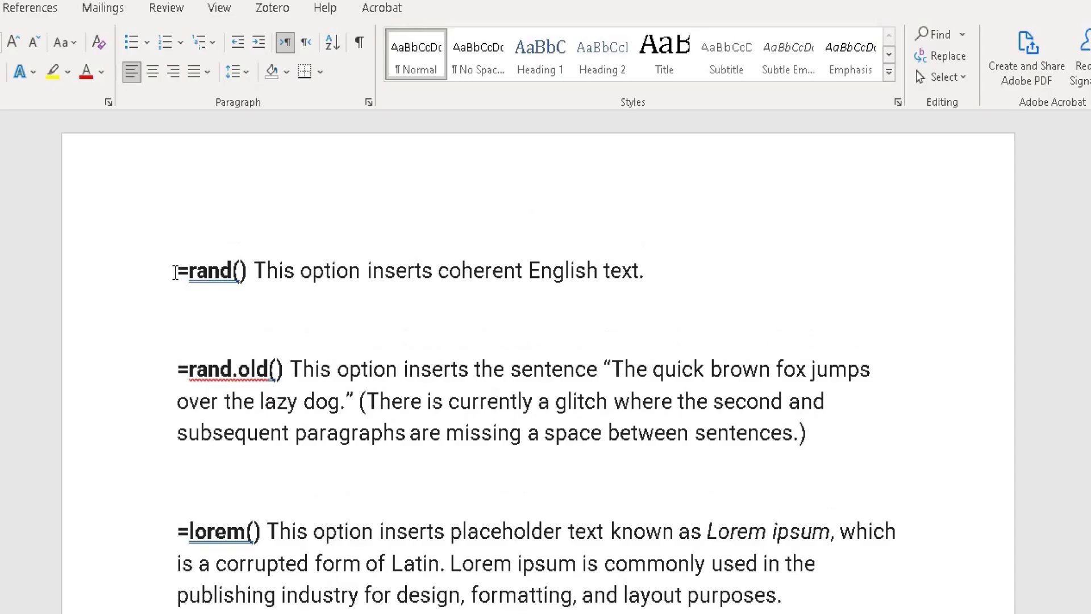
drag(263, 112, 294, 113)
drag(210, 273, 253, 272)
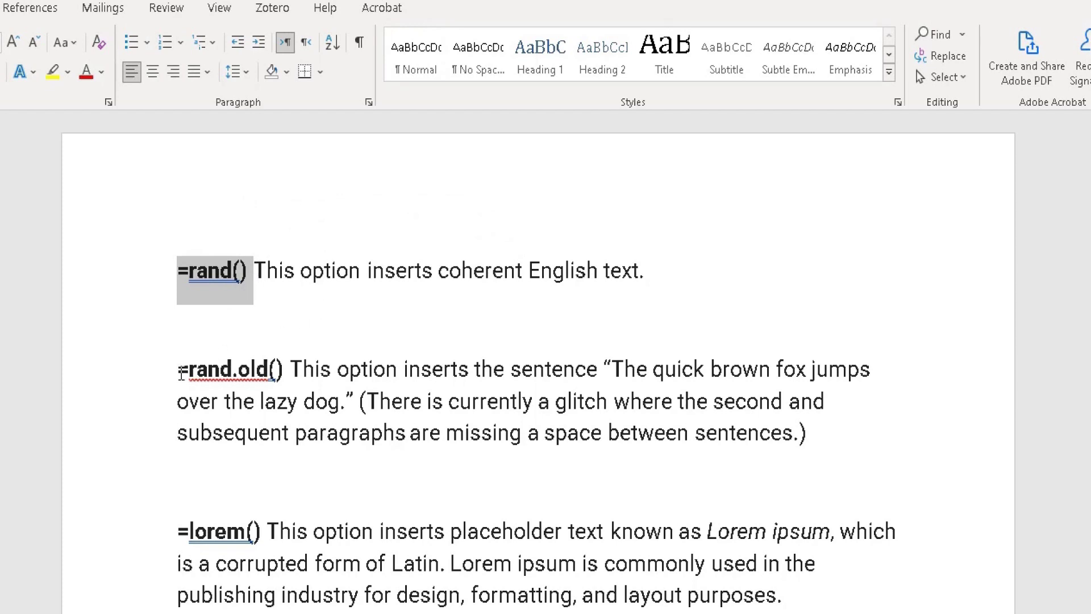
drag(181, 374, 290, 375)
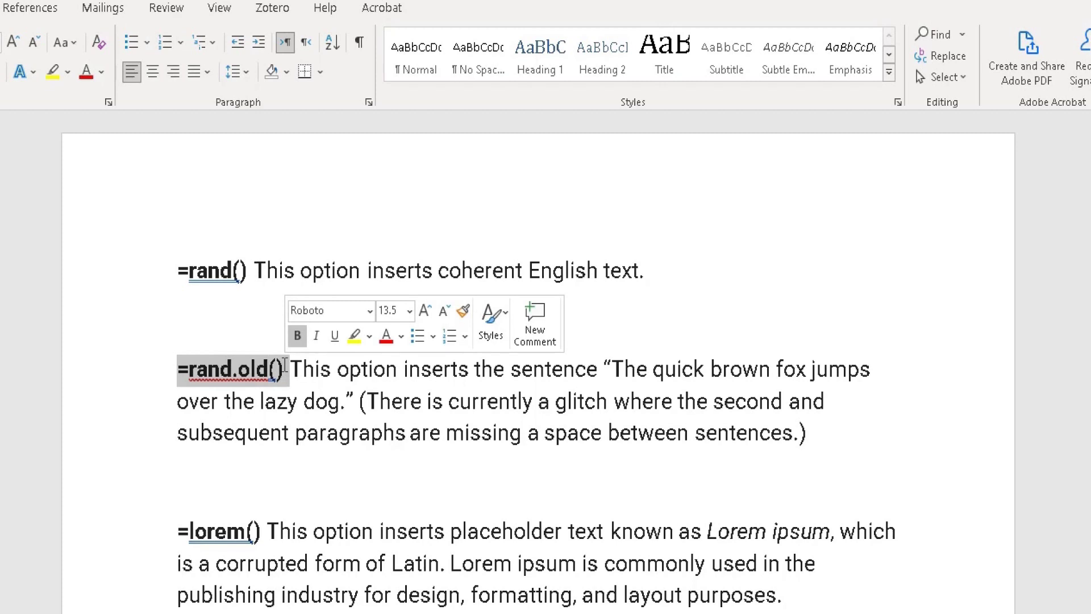
scroll(285, 367, down, 2)
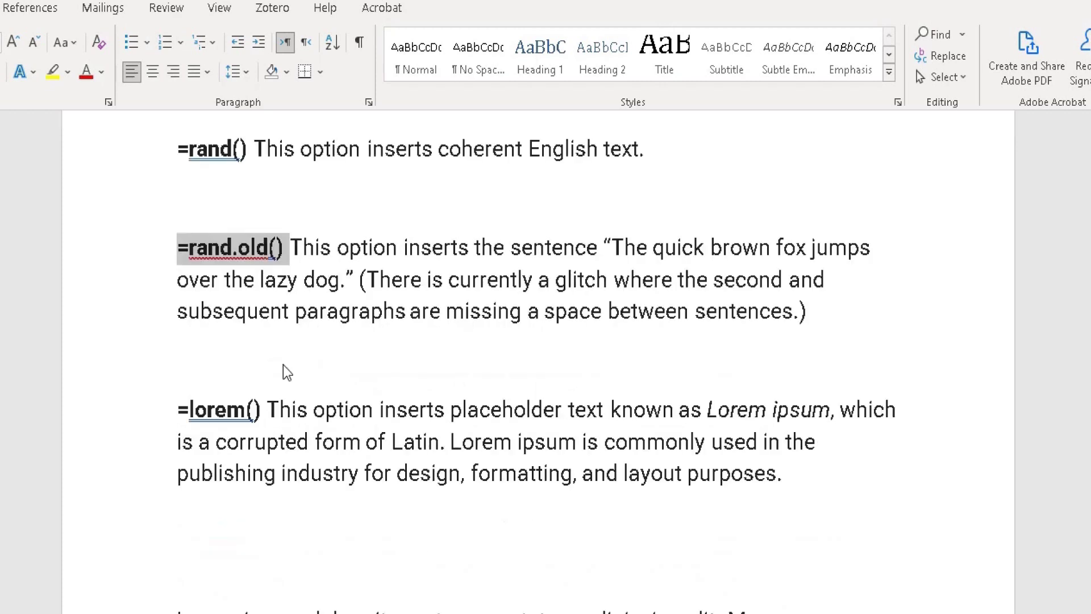
drag(180, 416, 238, 413)
click(233, 416)
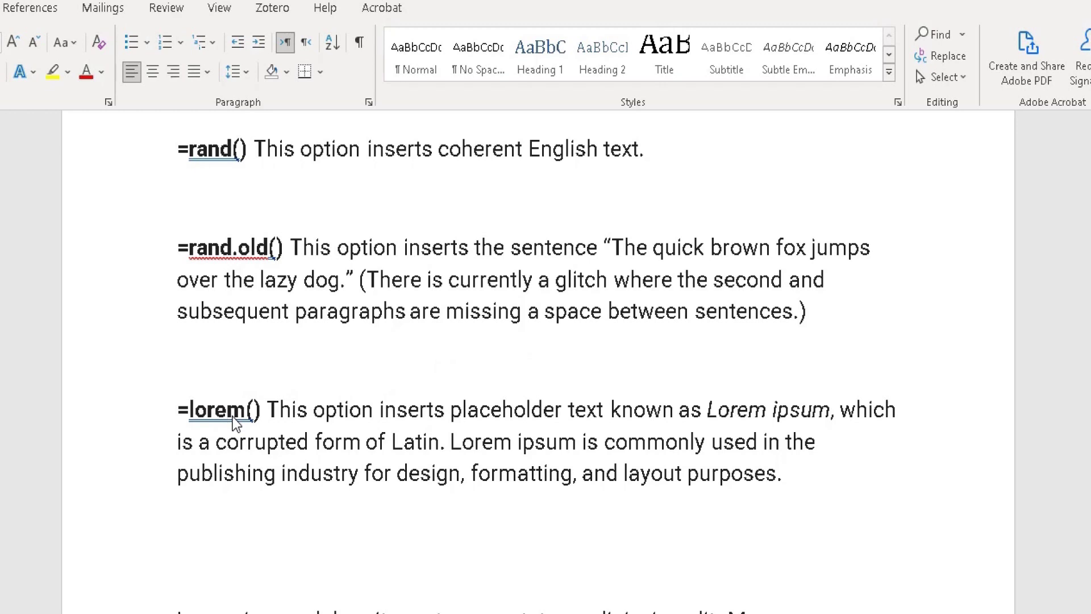
click(254, 409)
click(240, 149)
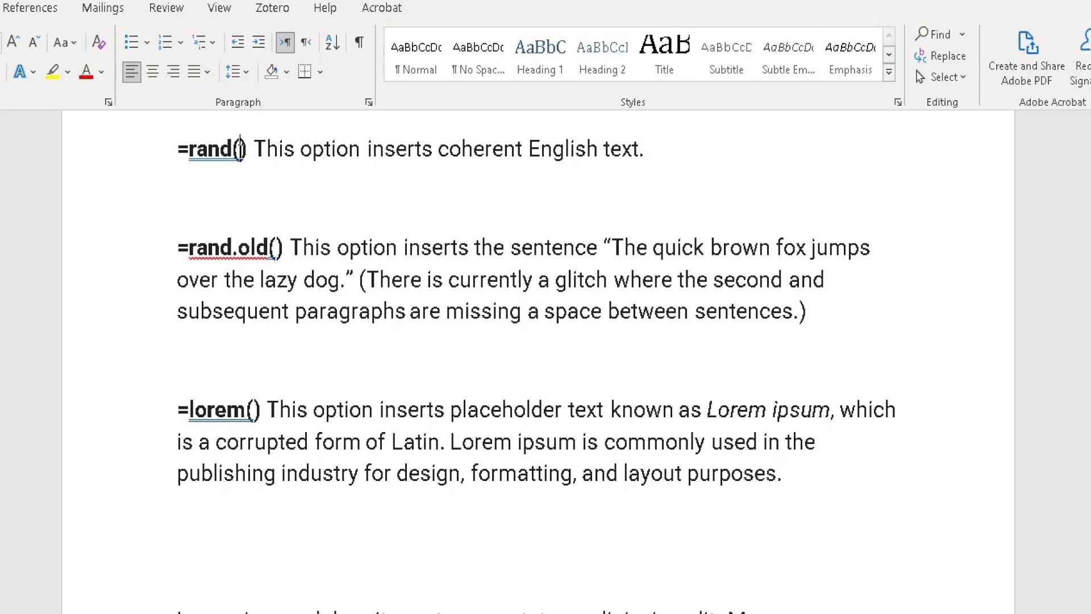
click(254, 409)
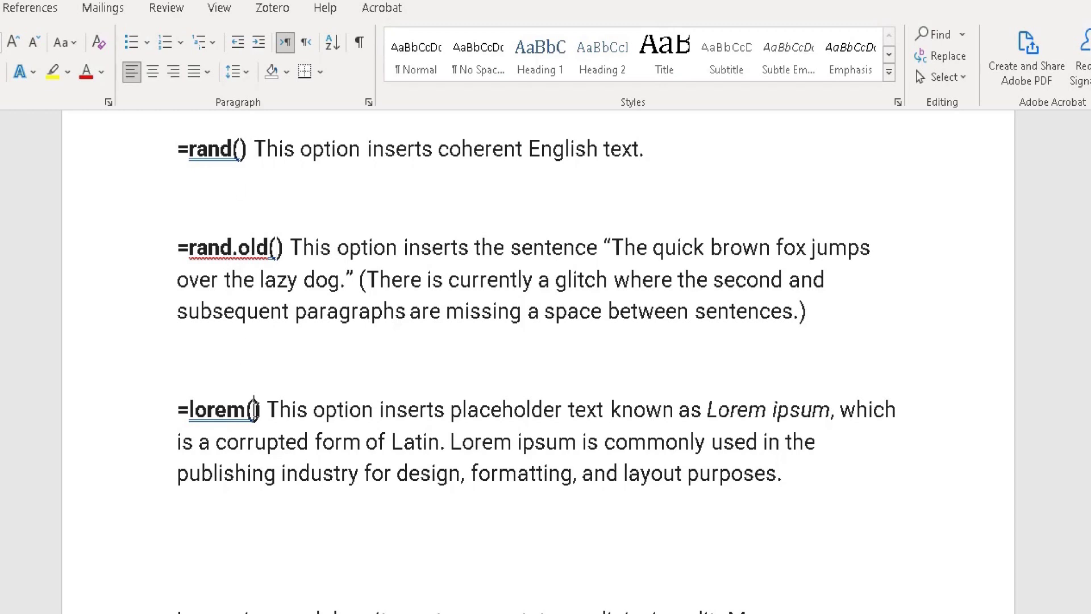